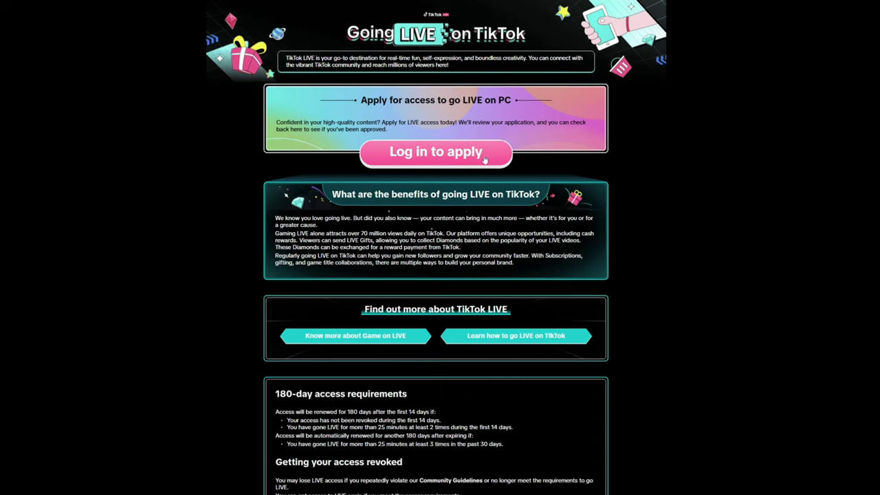
- Sign in to TikTok through 'Log in to apply' and confirm that LIVE access on PC shows approved
{"action": "left_click", "coordinate": [432, 153]}
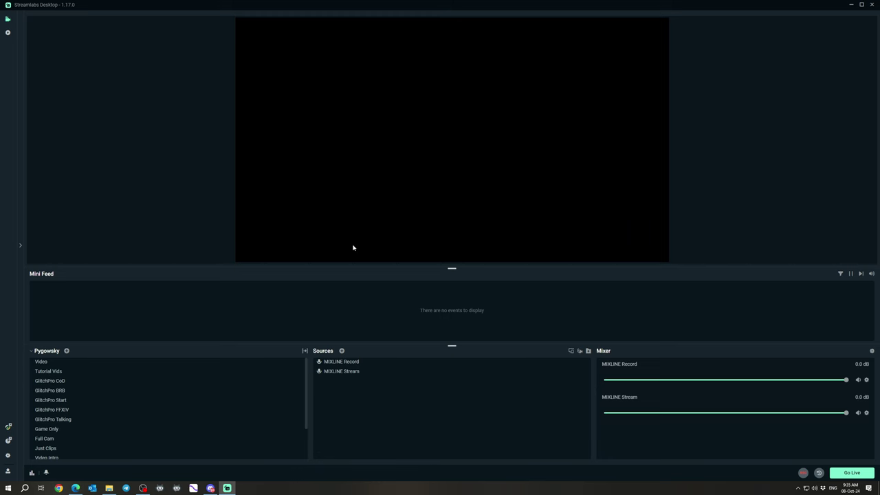
- Log in to the Streamlabs account from the profile icon, then open Settings and close them with Done
{"action": "left_click", "coordinate": [8, 472]}
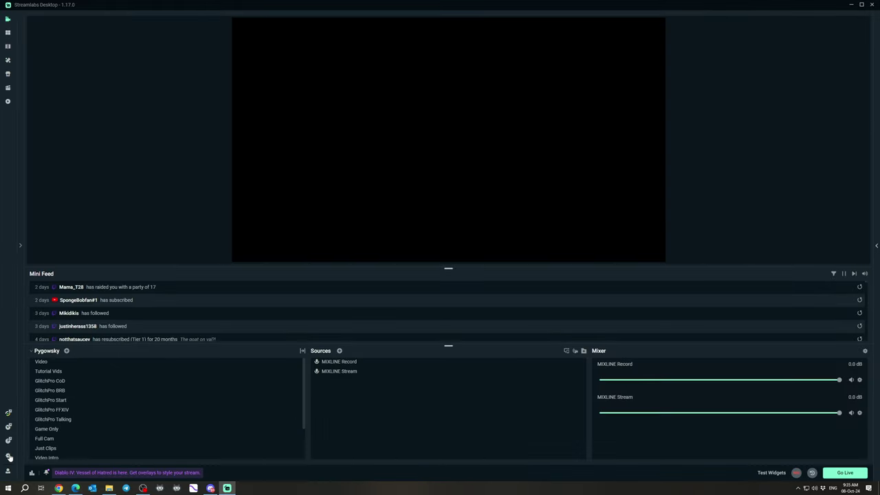
{"action": "left_click", "coordinate": [9, 457]}
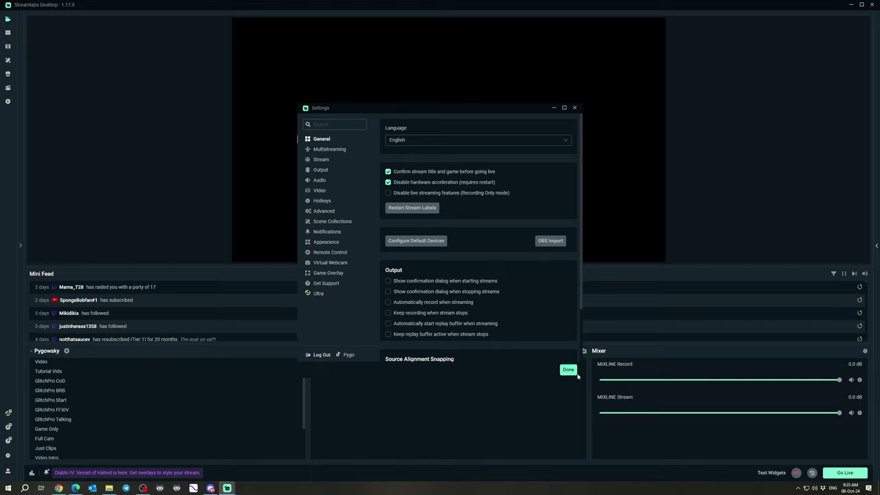
{"action": "left_click", "coordinate": [568, 372]}
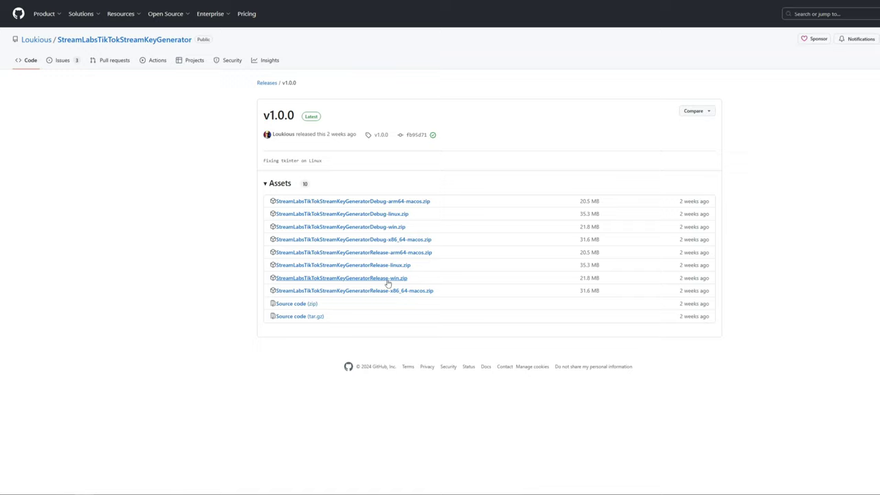
- Download StreamLabsTikTokStreamKeyGeneratorRelease-win.zip from the v1.0.0 release assets
{"action": "left_click", "coordinate": [387, 279]}
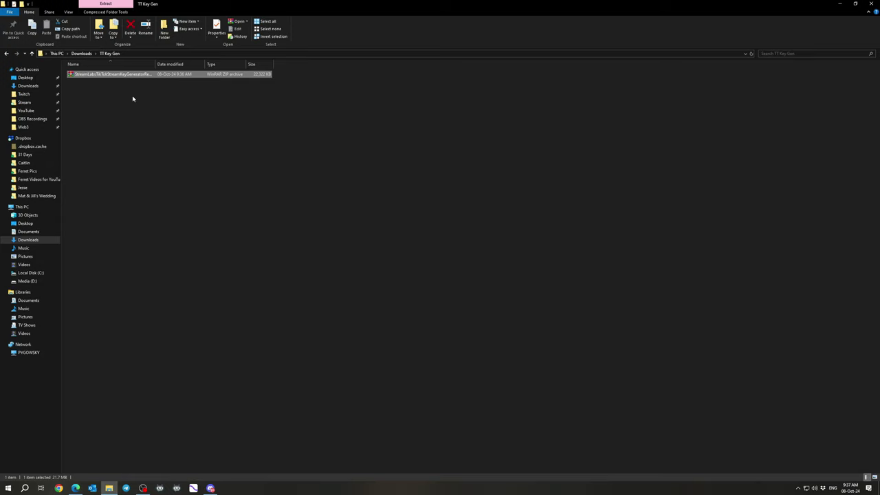
- Extract the zip here and set the extracted exe to always run as administrator
{"action": "right_click", "coordinate": [125, 78]}
{"action": "left_click", "coordinate": [159, 114]}
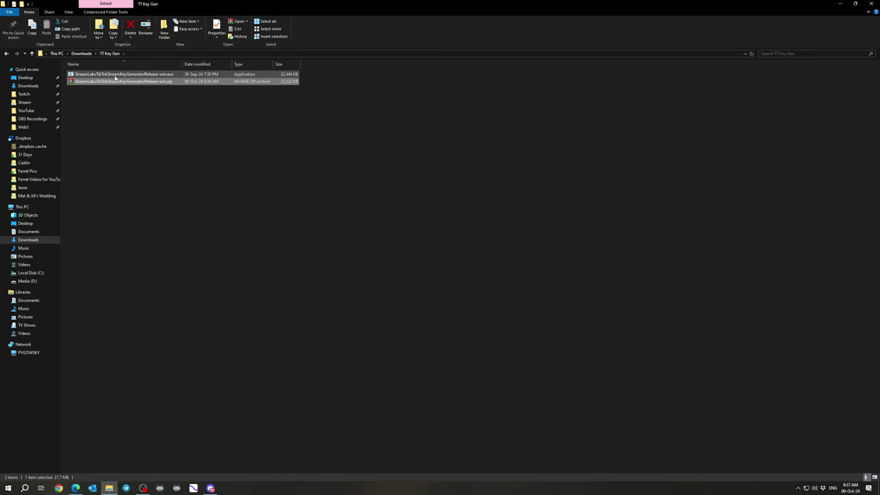
{"action": "right_click", "coordinate": [140, 76]}
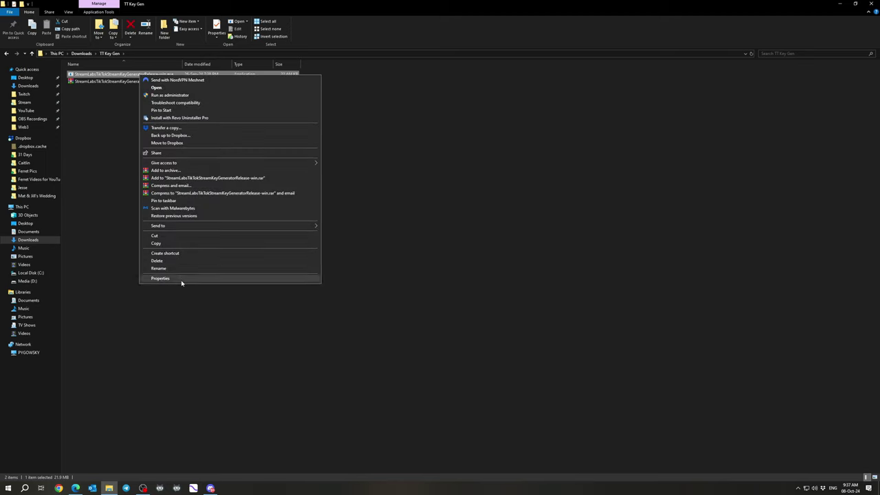
{"action": "left_click", "coordinate": [181, 280]}
{"action": "left_click", "coordinate": [173, 91]}
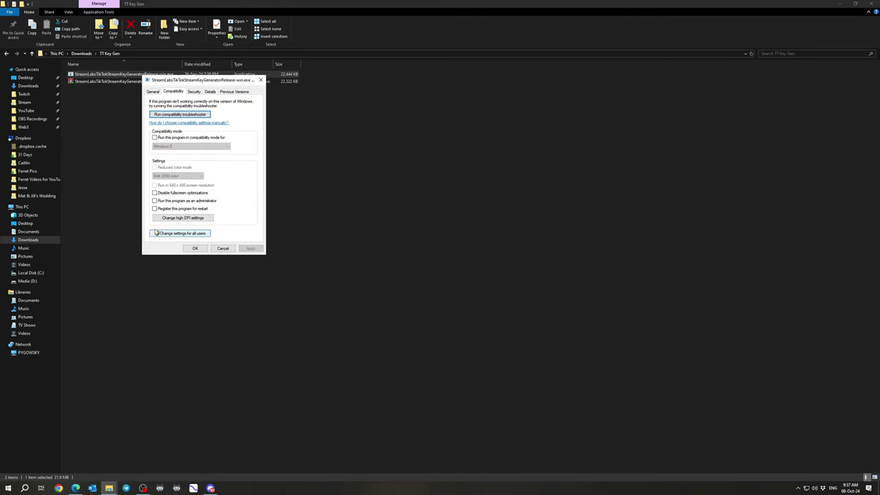
{"action": "left_click", "coordinate": [155, 200]}
{"action": "left_click", "coordinate": [251, 248]}
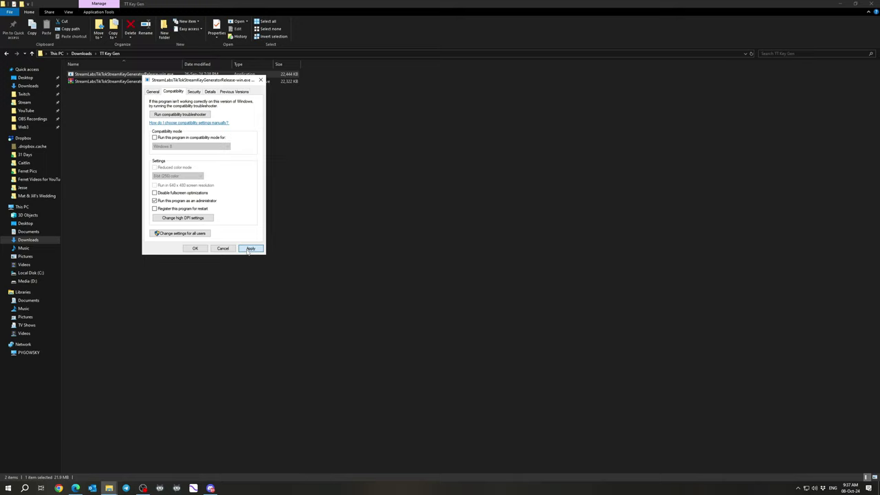
{"action": "left_click", "coordinate": [195, 248]}
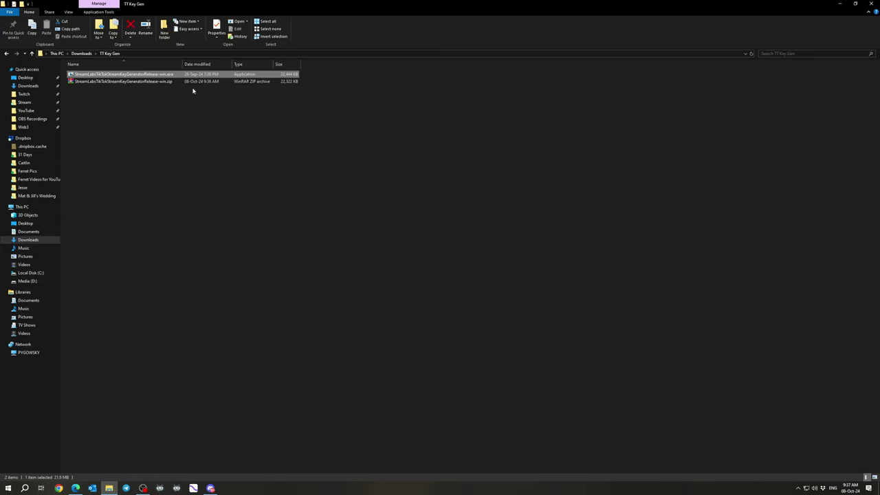
- Dismiss the zip's context menu and select the key generator exe
{"action": "right_click", "coordinate": [159, 82]}
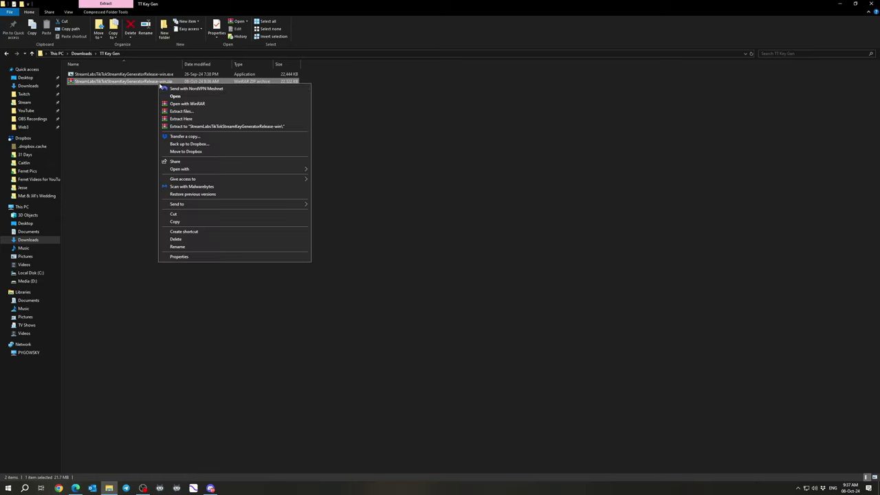
{"action": "left_click", "coordinate": [200, 87]}
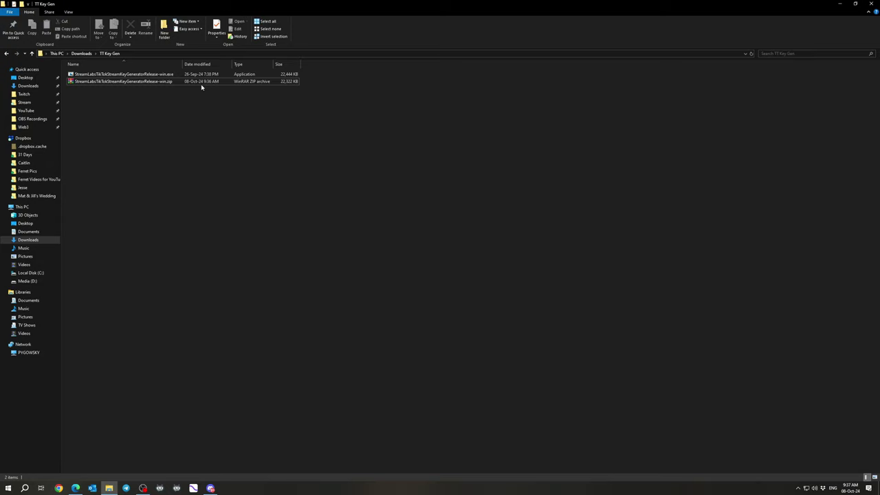
{"action": "left_click", "coordinate": [206, 74]}
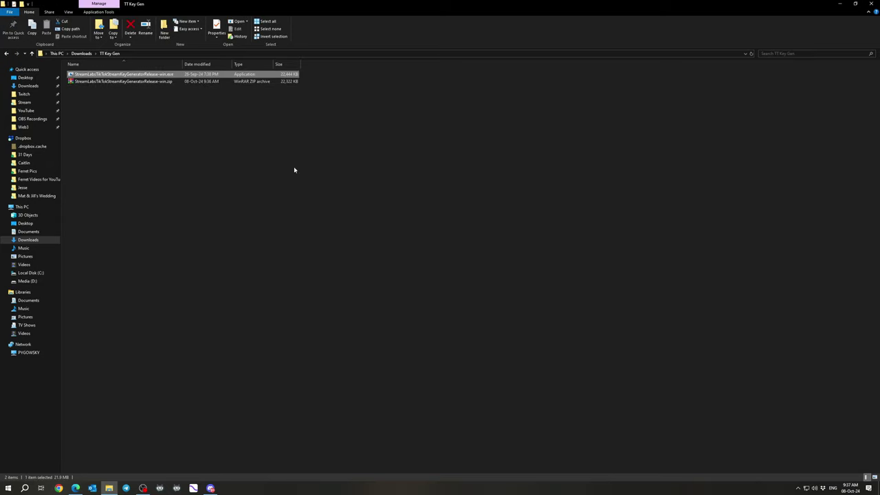
- Launch the key generator, reposition its window, and load the saved TikTok token
{"action": "double_click", "coordinate": [128, 75]}
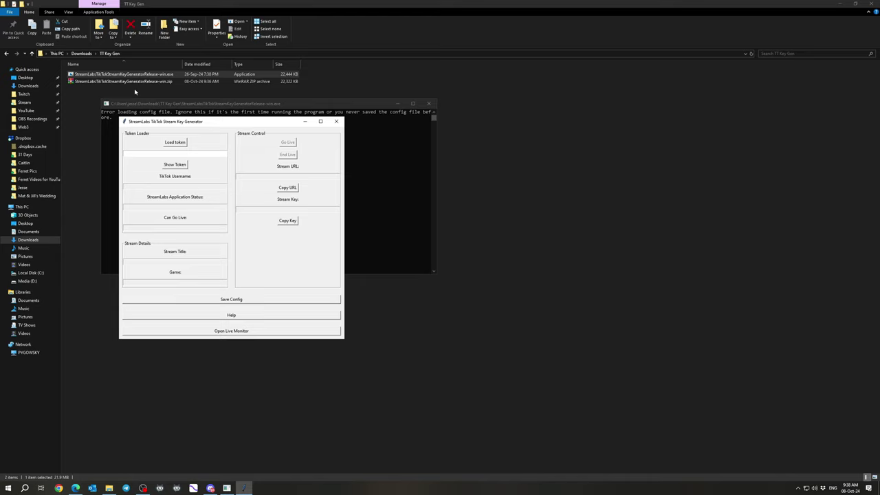
{"action": "left_click_drag", "start_coordinate": [239, 122], "coordinate": [279, 150]}
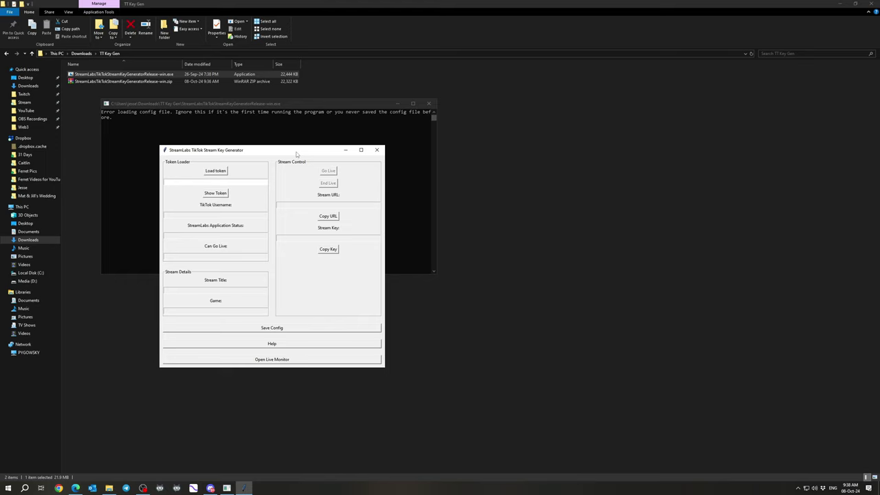
{"action": "left_click_drag", "start_coordinate": [297, 154], "coordinate": [294, 135]}
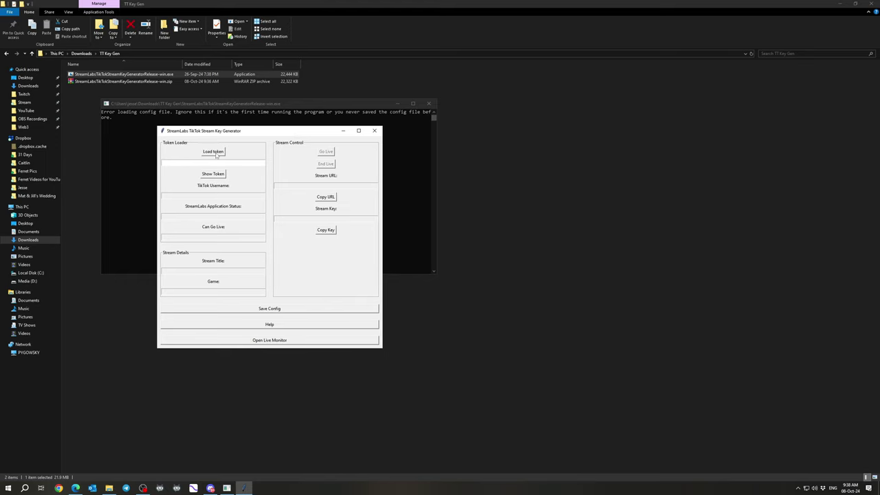
{"action": "left_click", "coordinate": [215, 153]}
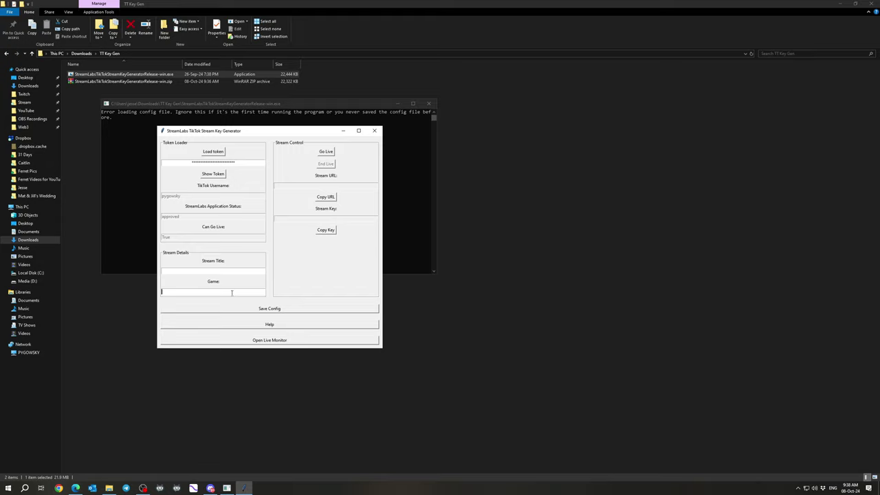
- Choose Diablo IV as the game and enter the title 'New Vessel of Hatred Expansion!!'
{"action": "type", "text": "b"}
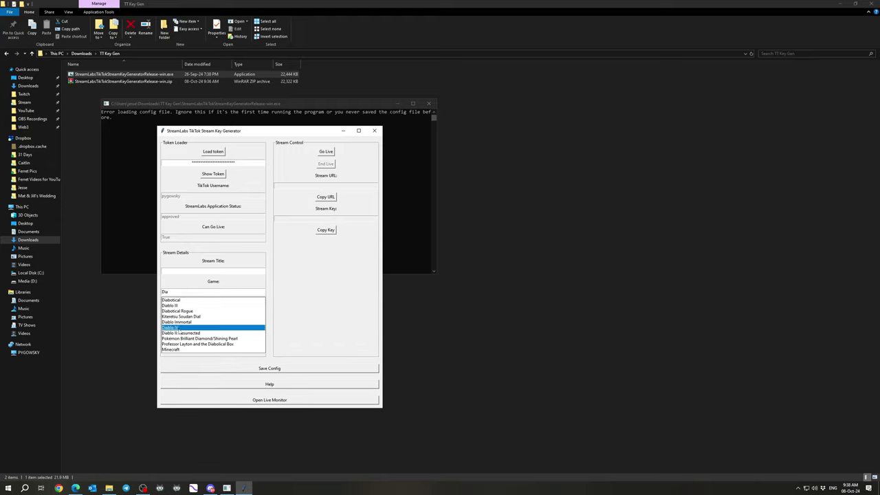
{"action": "left_click", "coordinate": [186, 326]}
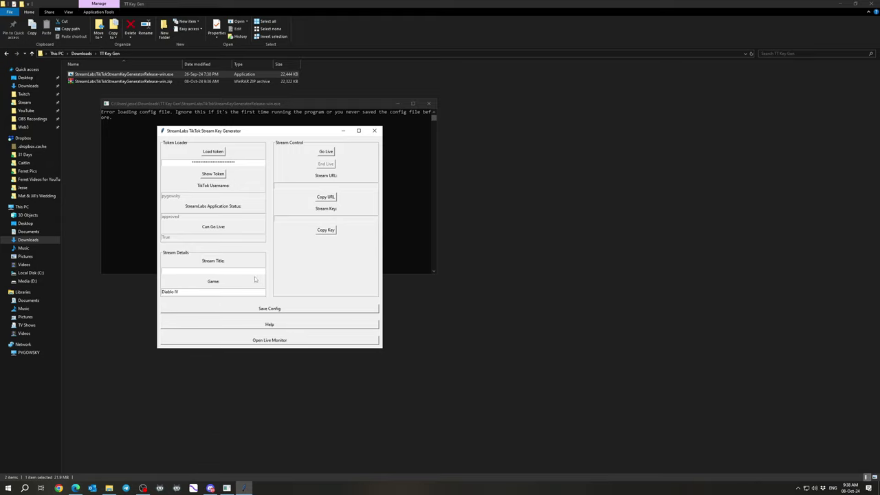
{"action": "type", "text": "New Vessel of Hatred Expansion!!"}
- Save the configuration to config.json, go live, and dismiss the stream-started message
{"action": "left_click", "coordinate": [284, 311]}
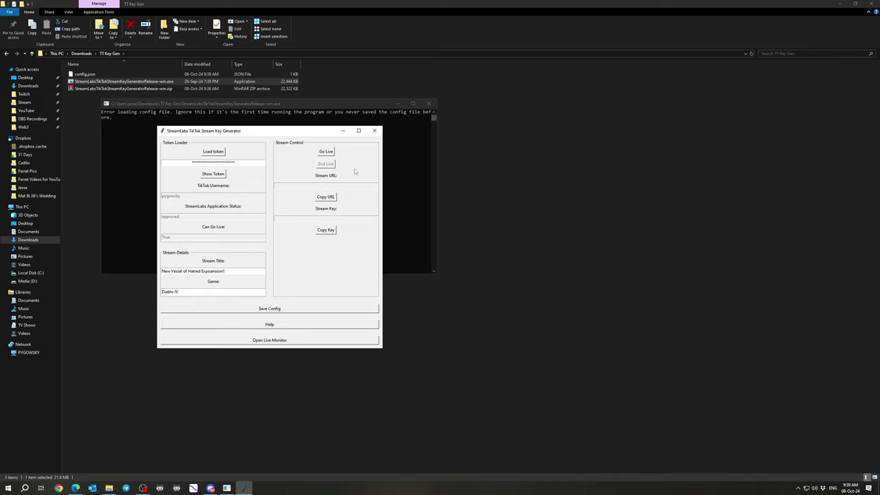
{"action": "left_click", "coordinate": [326, 152]}
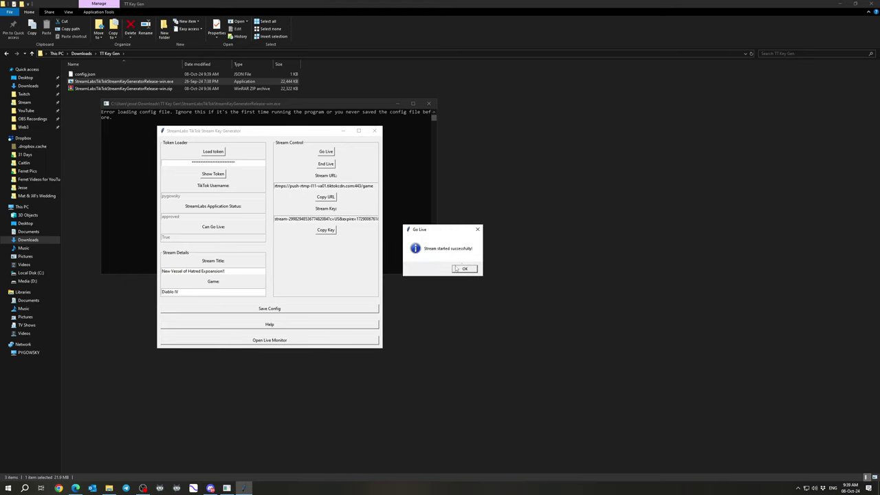
{"action": "key", "text": "Return"}
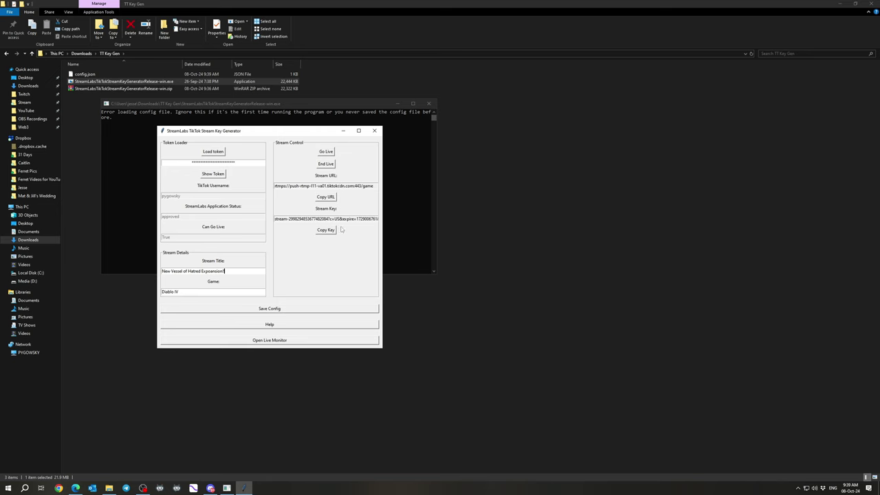
{"action": "key", "text": "alt+Tab"}
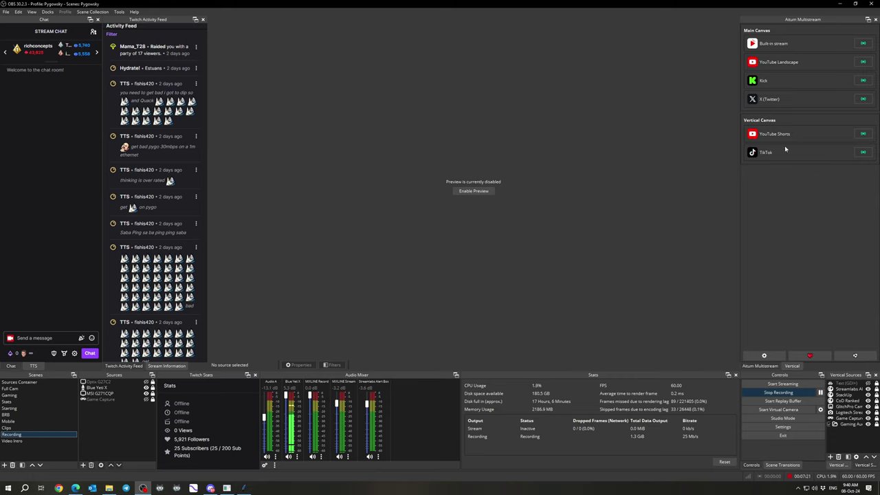
- Replace the Vertical Canvas TikTok output's server URL and stream key with the generated ones and save it
{"action": "left_click", "coordinate": [764, 355]}
{"action": "left_click", "coordinate": [305, 191]}
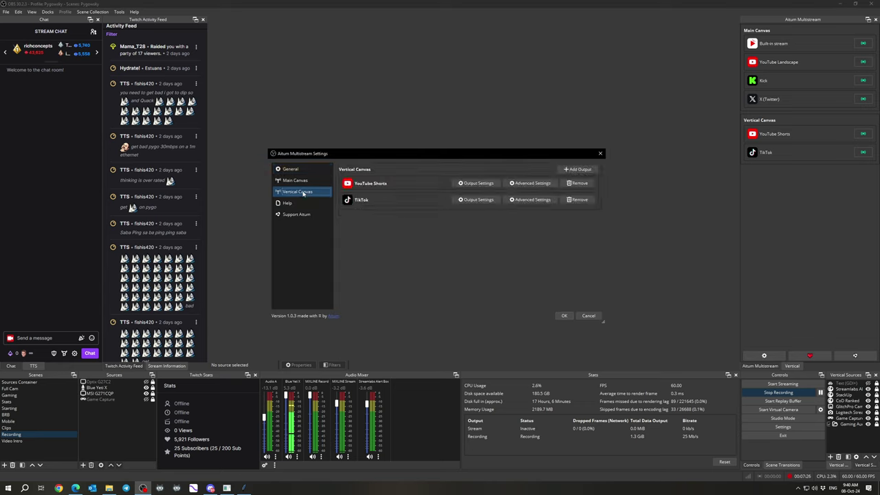
{"action": "left_click", "coordinate": [489, 201]}
{"action": "left_click_drag", "start_coordinate": [465, 207], "coordinate": [354, 208]}
{"action": "left_click", "coordinate": [462, 246]}
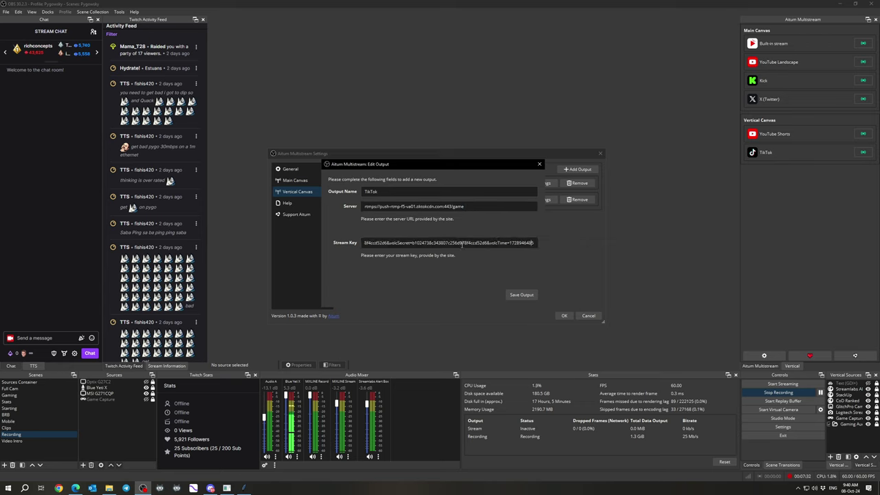
{"action": "left_click", "coordinate": [244, 488]}
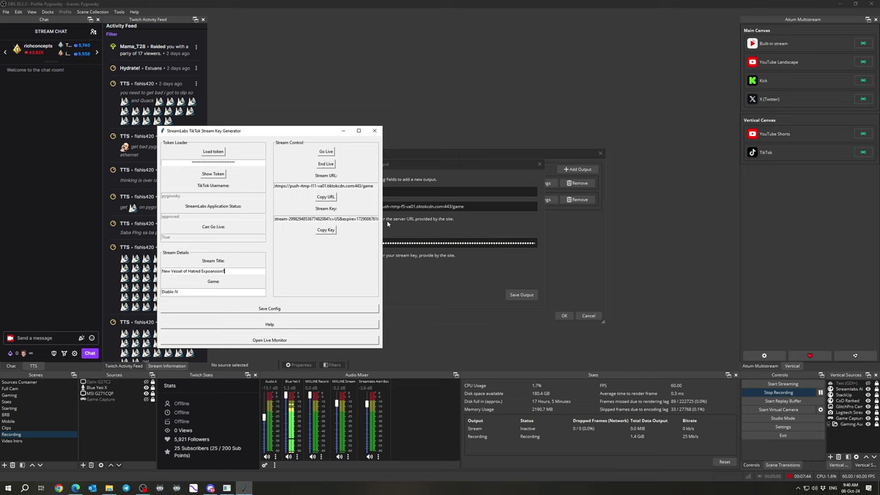
{"action": "key", "text": "alt+Tab"}
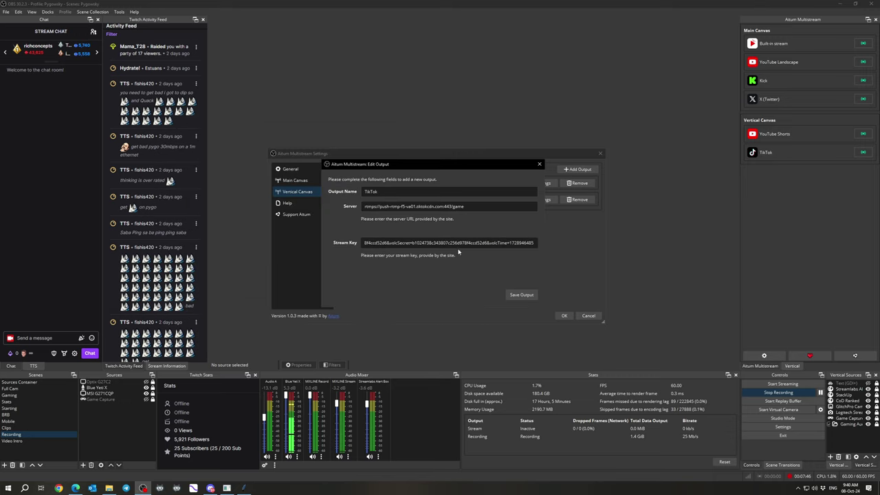
{"action": "left_click", "coordinate": [523, 295]}
- Cancel out of the Aitum Multistream Settings dialog
{"action": "left_click", "coordinate": [586, 316]}
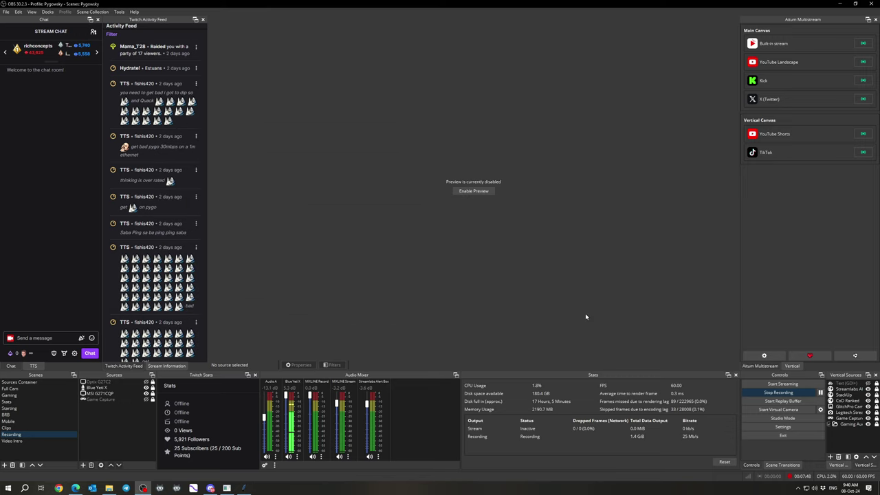